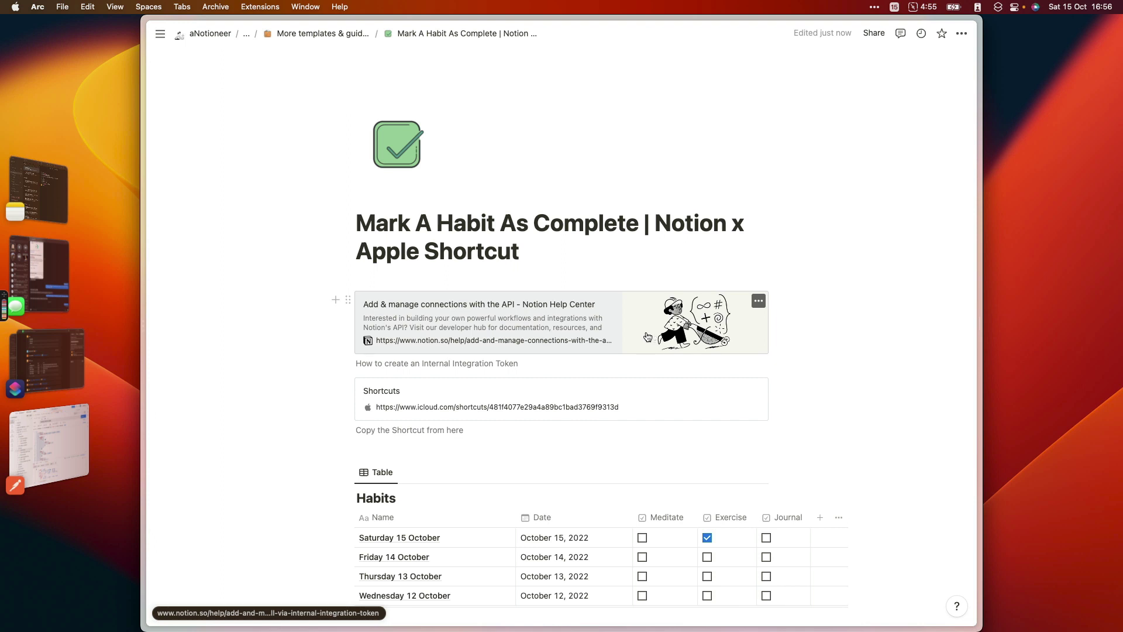
# Connect the Shortcuts integration to the page and get the shared 'Mark A Habit As Complete' shortcut
pyautogui.click(961, 34)
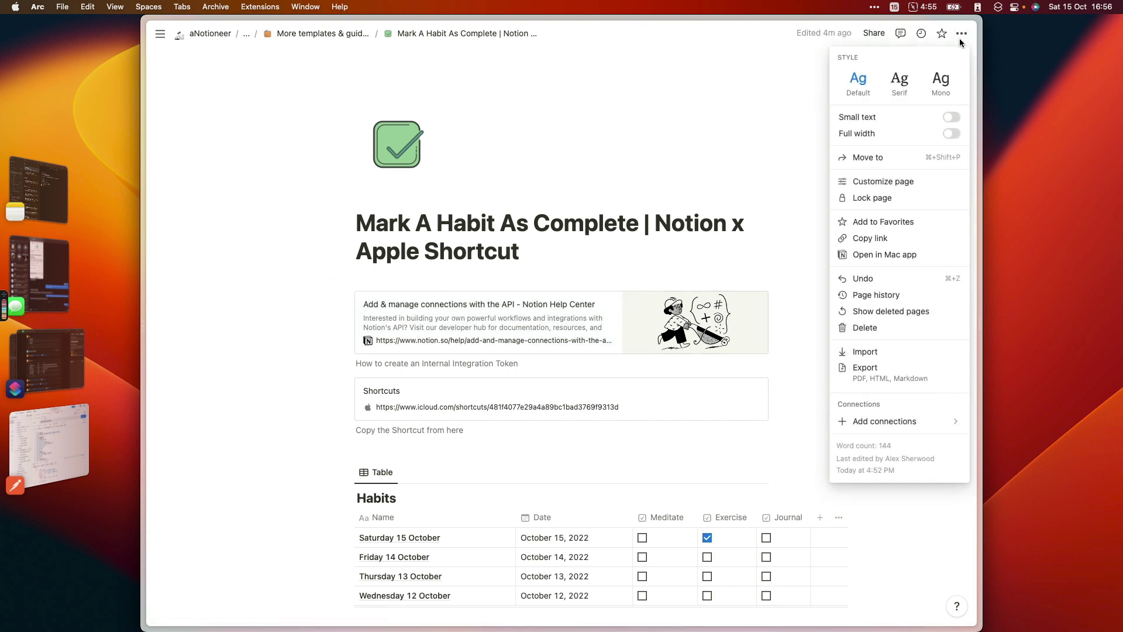
pyautogui.moveTo(948, 427)
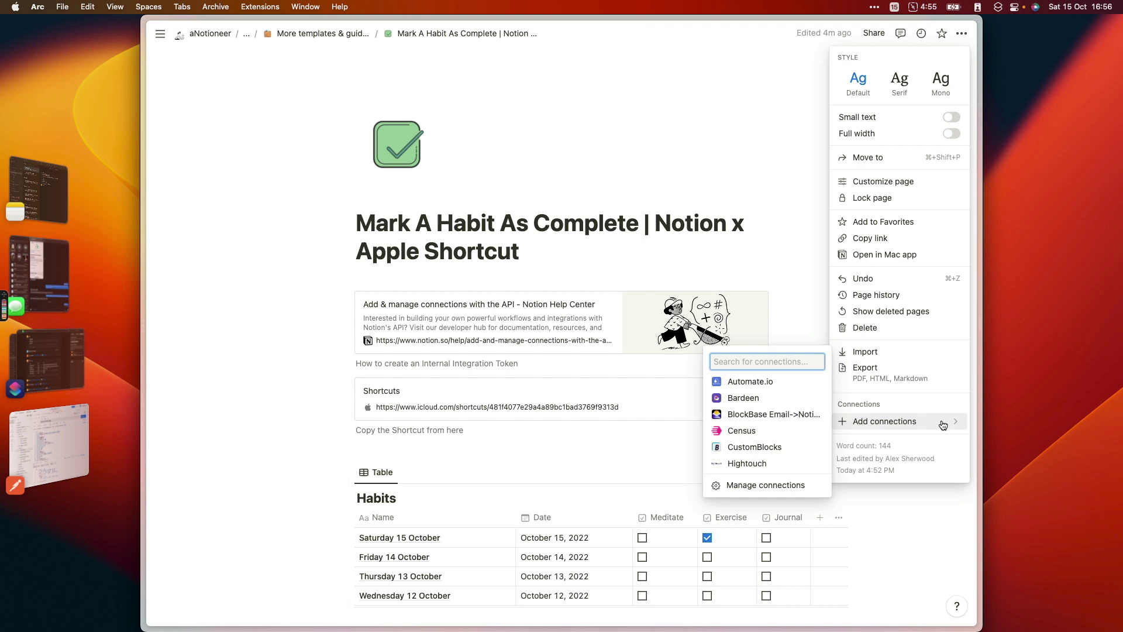
pyautogui.write('short')
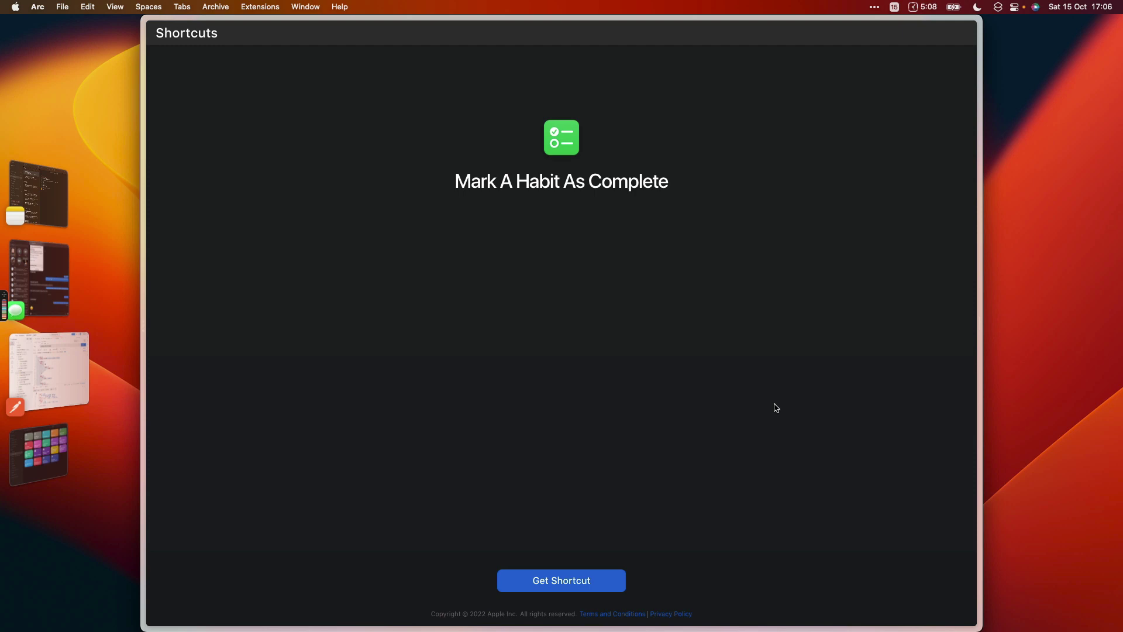
pyautogui.click(605, 583)
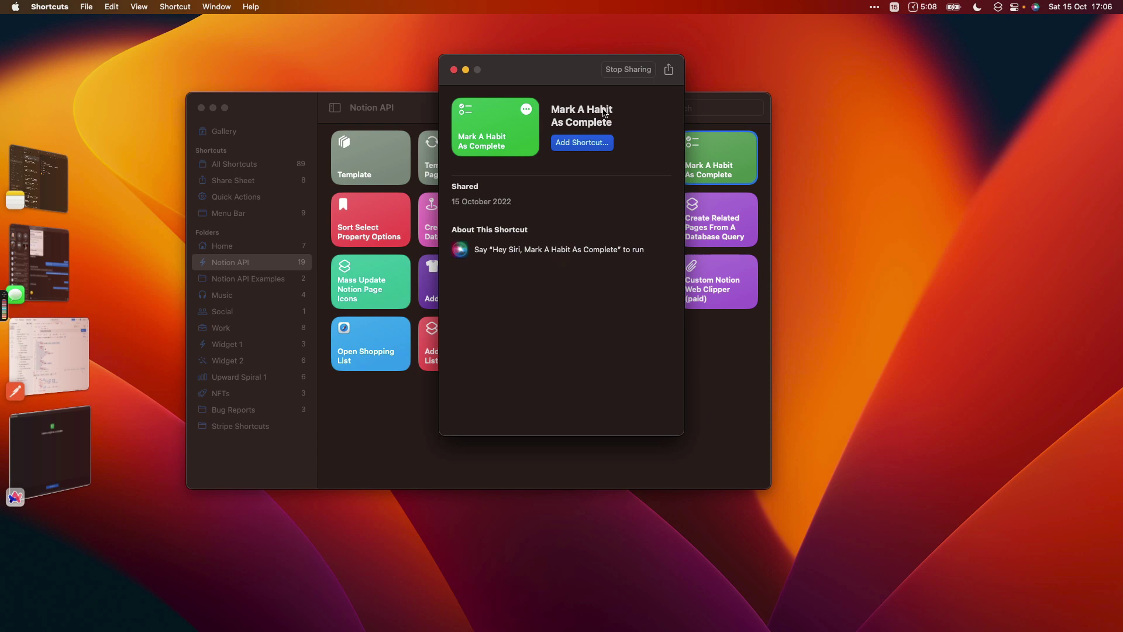
# Add the shortcut to reach its setup listing Meditate, Exercise and Journal with a blank Database ID
pyautogui.click(593, 143)
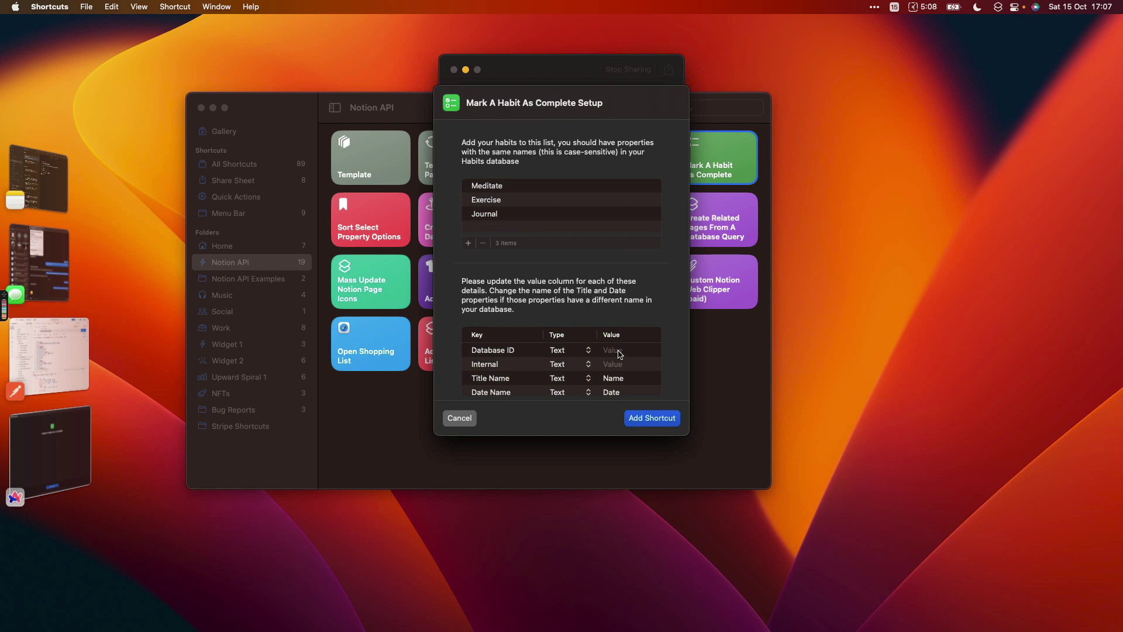
# Paste the Habits database link as plain text above the table and select its database ID
pyautogui.press('super+Tab')
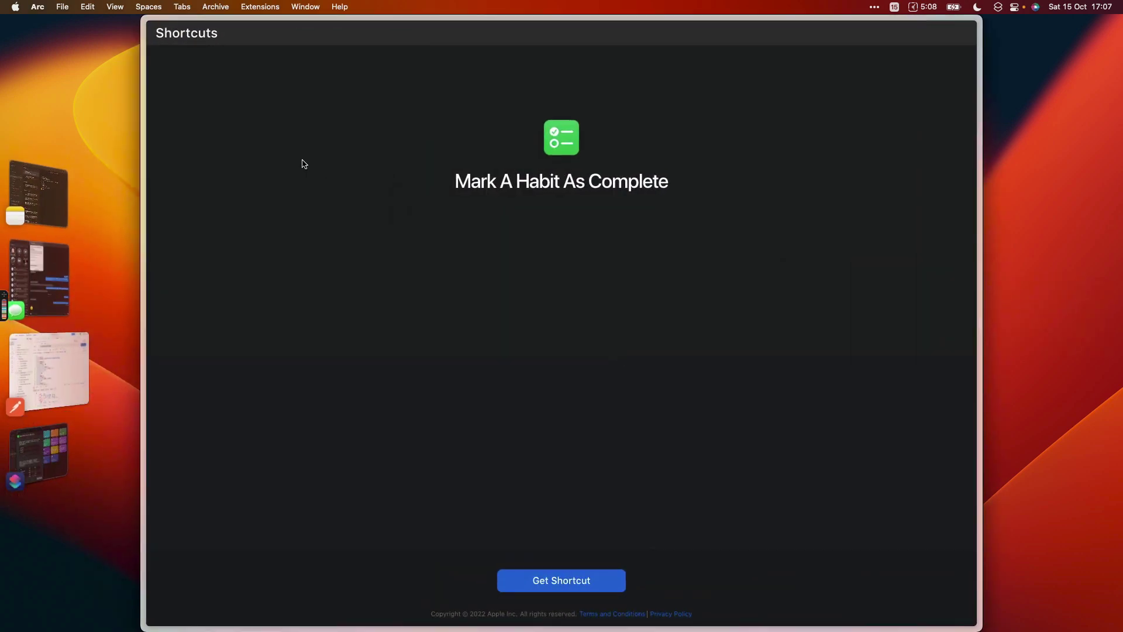
pyautogui.press('super+s')
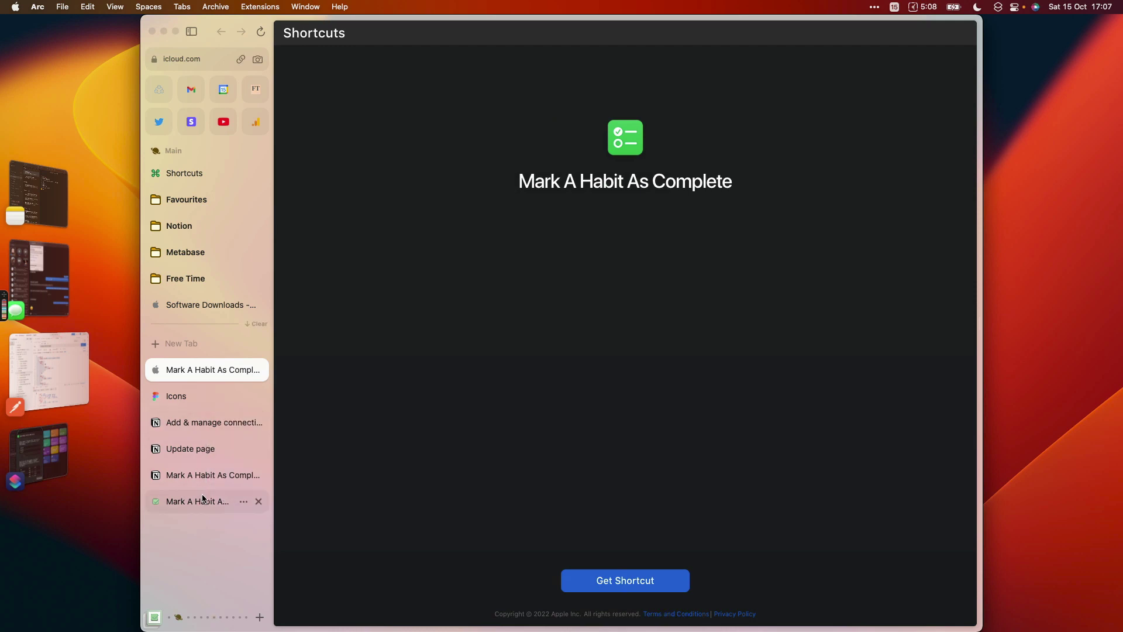
pyautogui.click(203, 498)
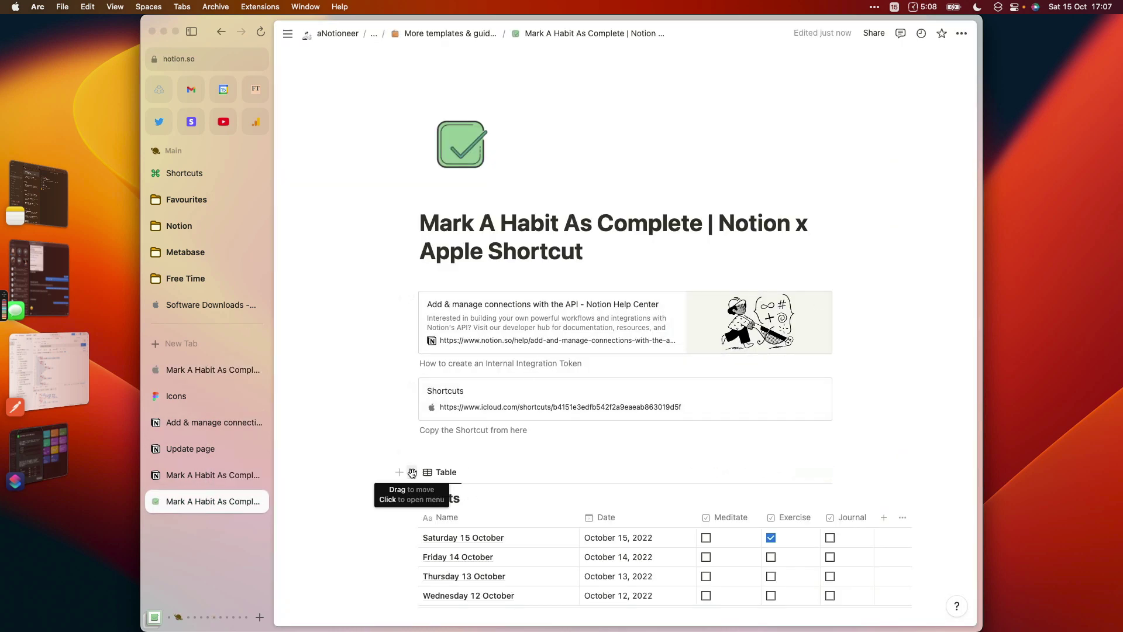
pyautogui.click(412, 472)
pyautogui.click(471, 430)
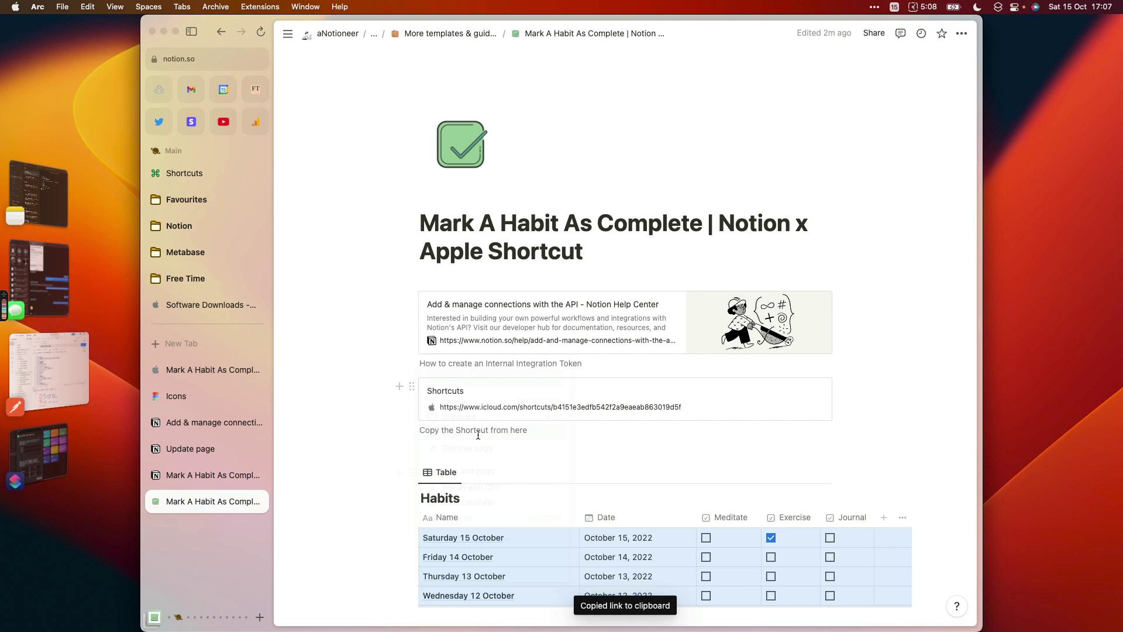
pyautogui.press('super+v')
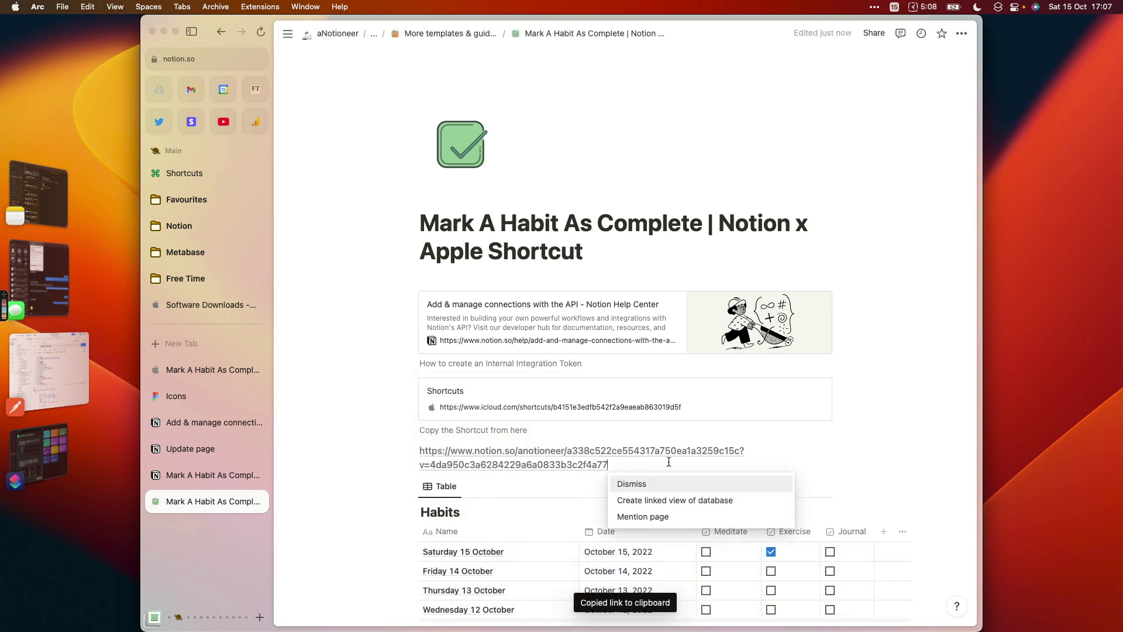
pyautogui.press('Escape')
pyautogui.moveTo(740, 455)
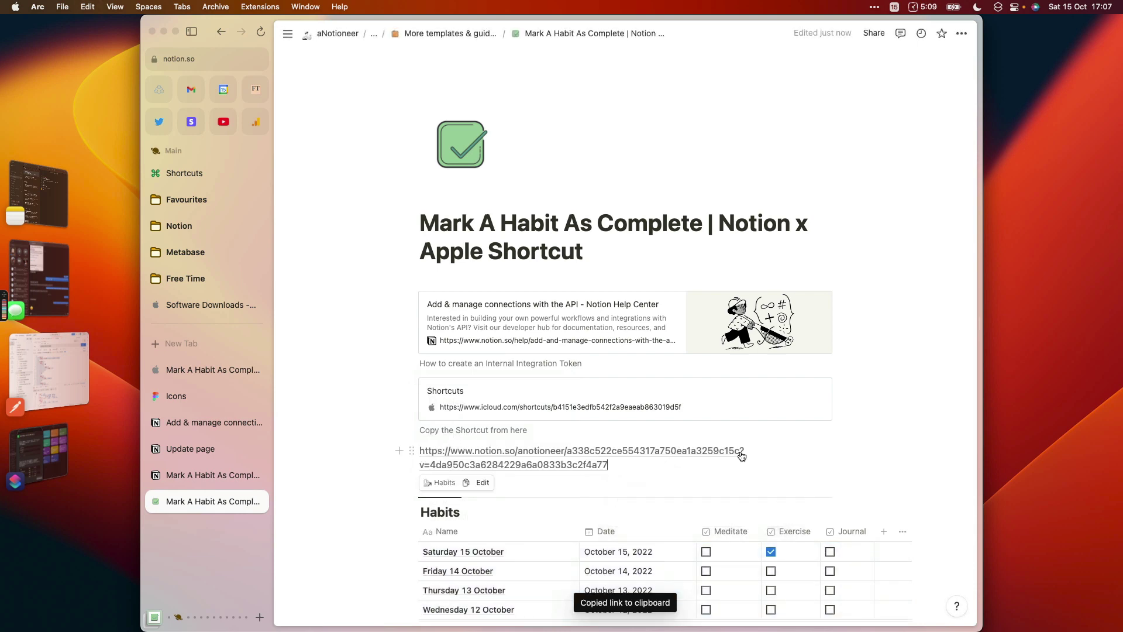
pyautogui.moveTo(740, 454); pyautogui.dragTo(569, 452)
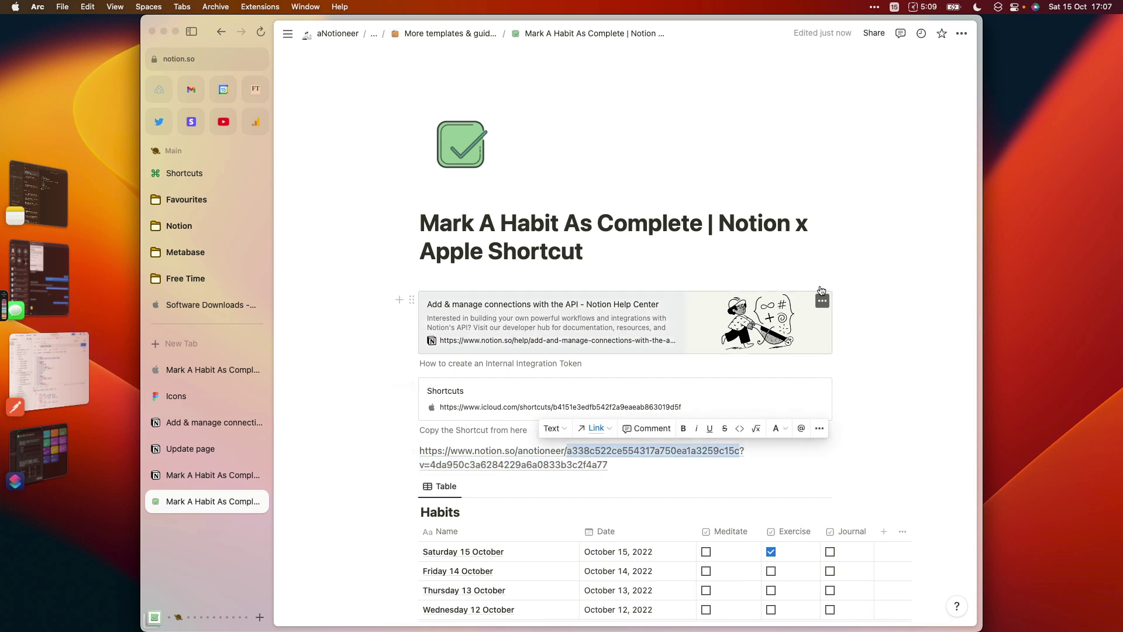
# Paste the Habits database ID into the Database ID value and add the shortcut
pyautogui.press('super+Tab')
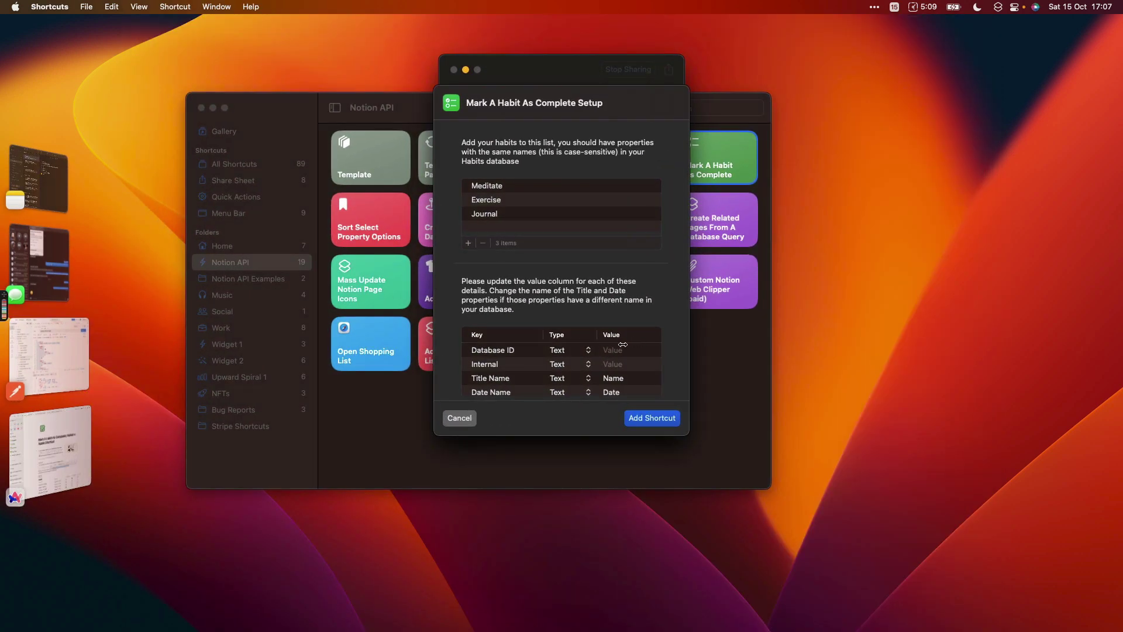
pyautogui.click(635, 350)
pyautogui.press('super+v')
pyautogui.click(640, 365)
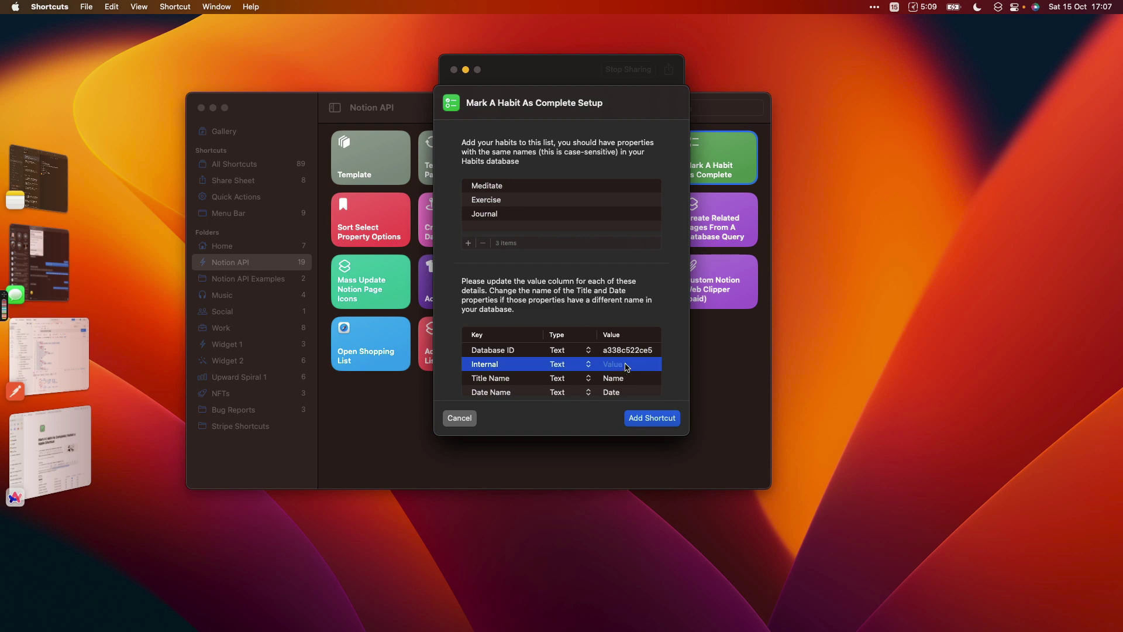
pyautogui.scroll(-1, 627, 366)
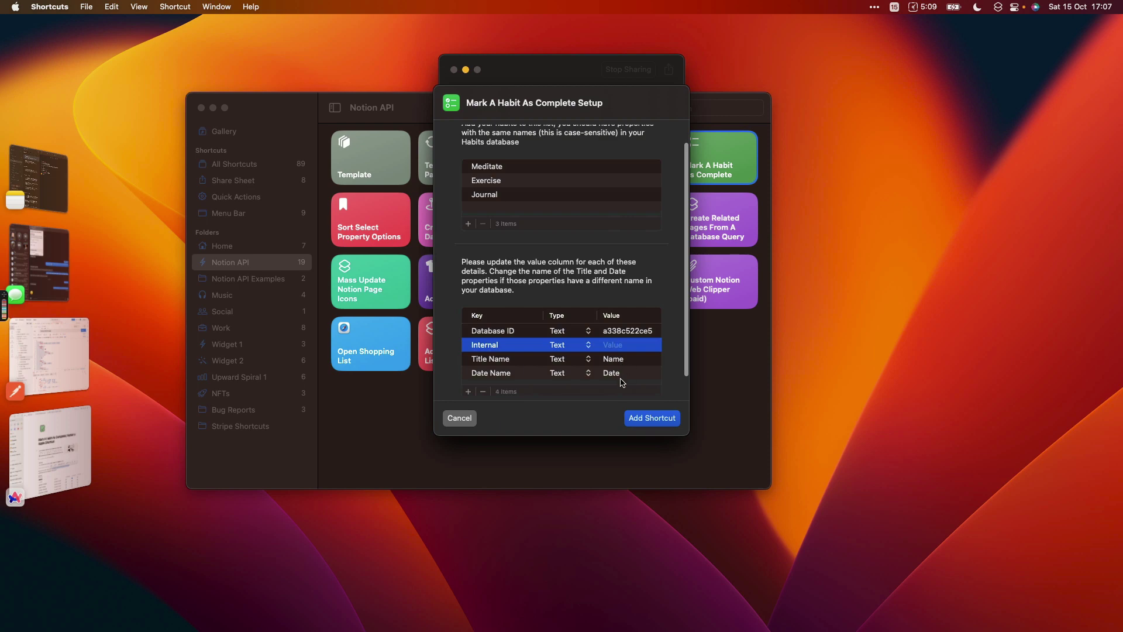
pyautogui.click(659, 419)
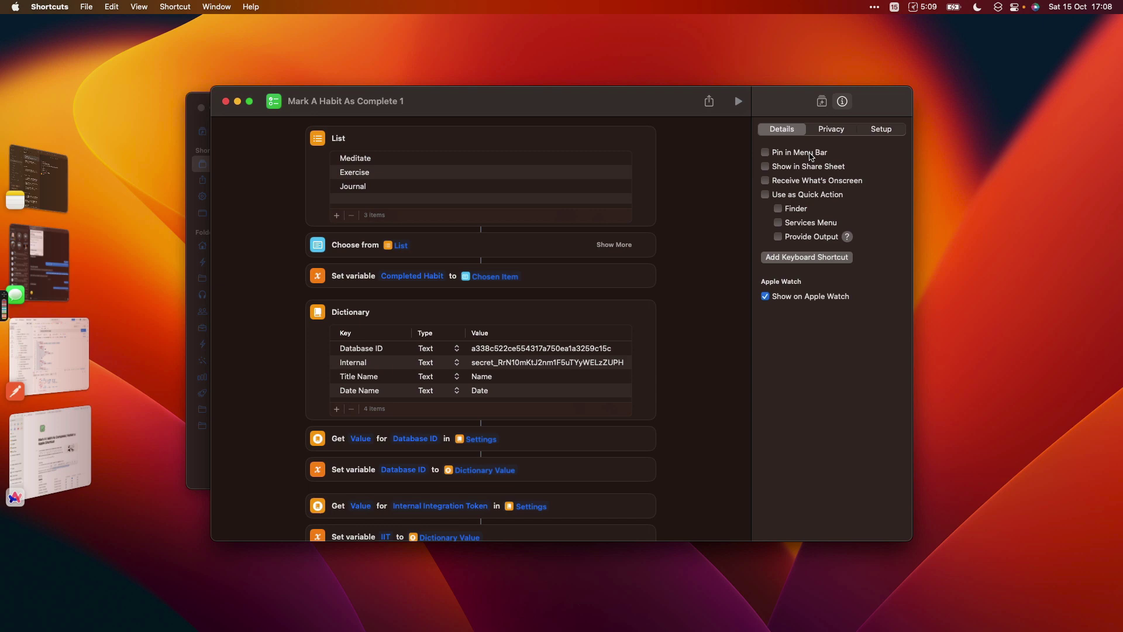
# Pin Mark A Habit As Complete 1 to the Mac menu bar from its Details settings
pyautogui.click(812, 154)
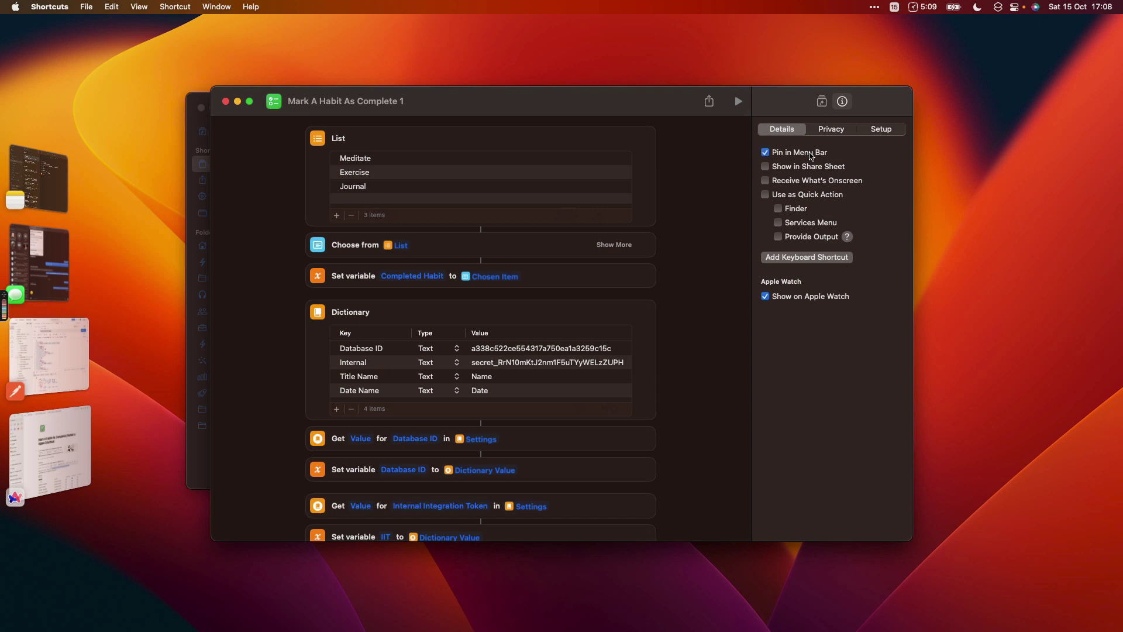
pyautogui.click(826, 102)
pyautogui.click(841, 103)
pyautogui.press('super+Tab')
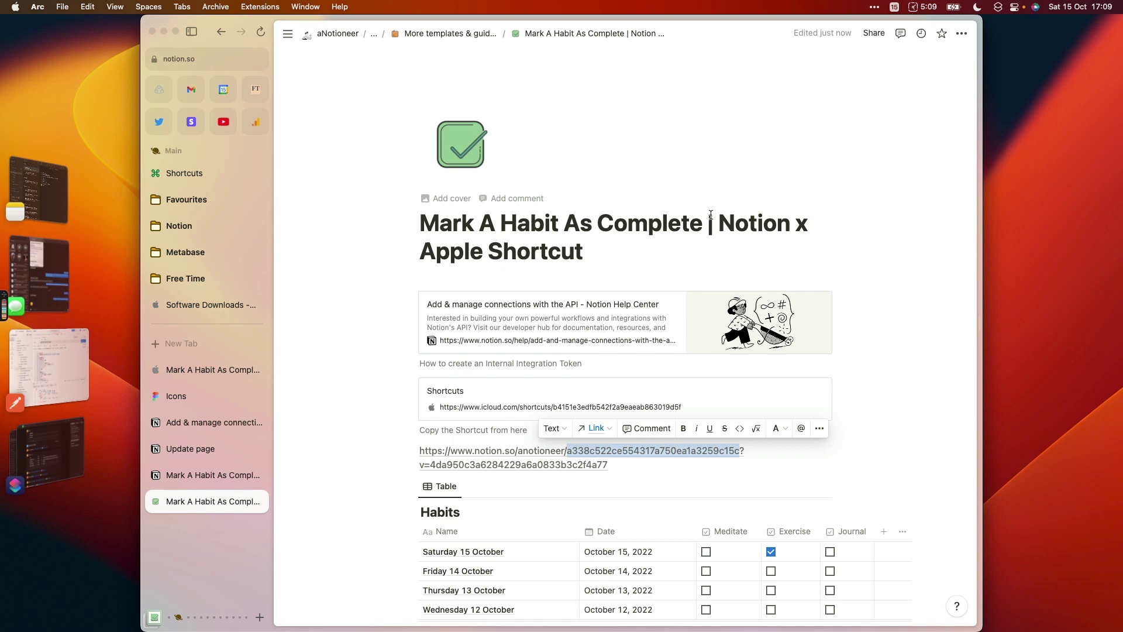
# Delete the pasted Habits database link from the page
pyautogui.click(544, 468)
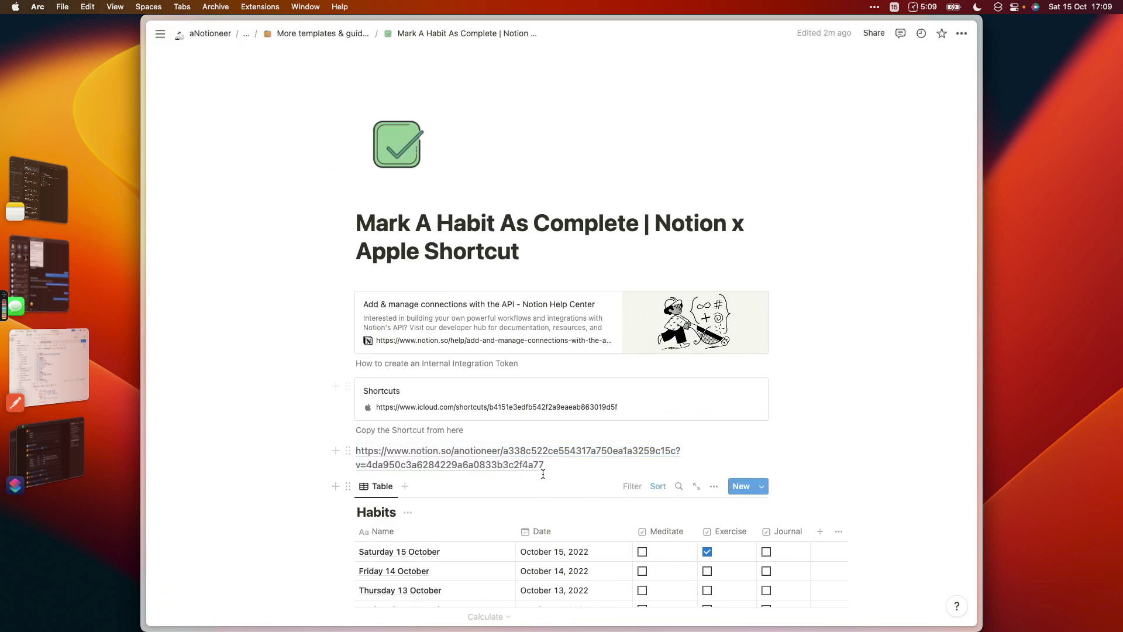
pyautogui.press('super+a')
pyautogui.press('BackSpace')
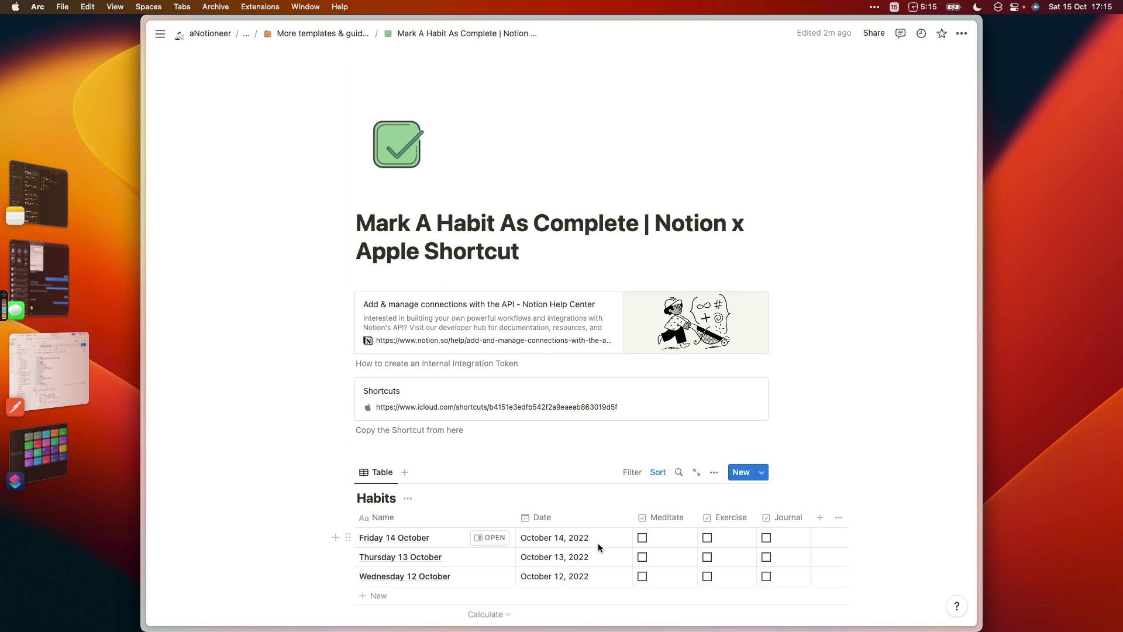
# Run Mark A Habit As Complete 1 from the menu bar, marking Exercise as completed
pyautogui.click(999, 7)
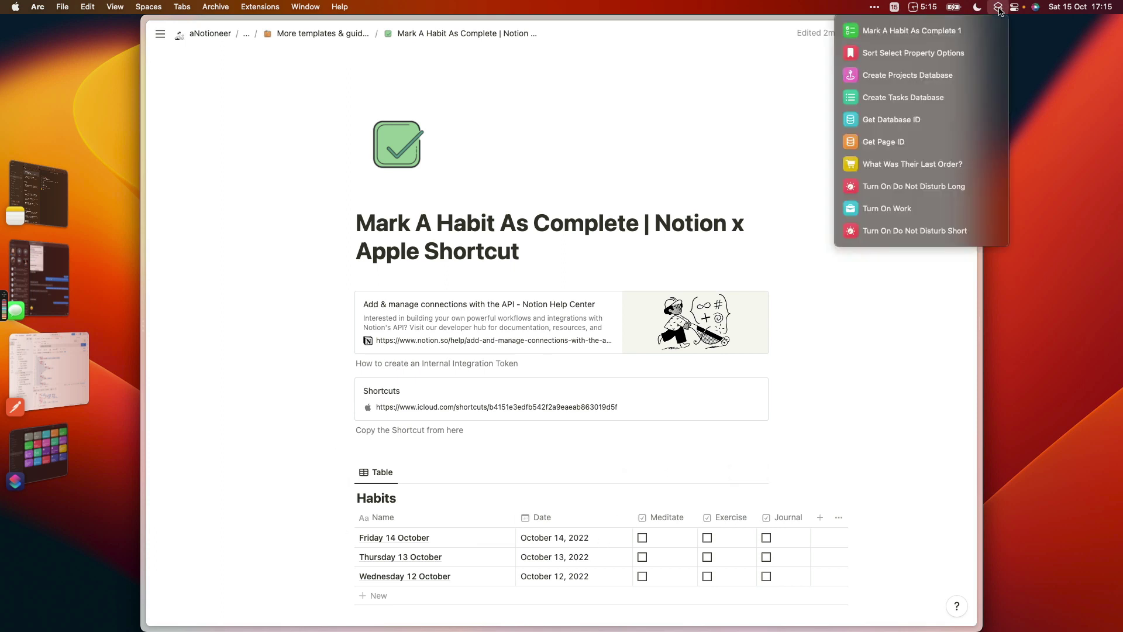
pyautogui.click(937, 30)
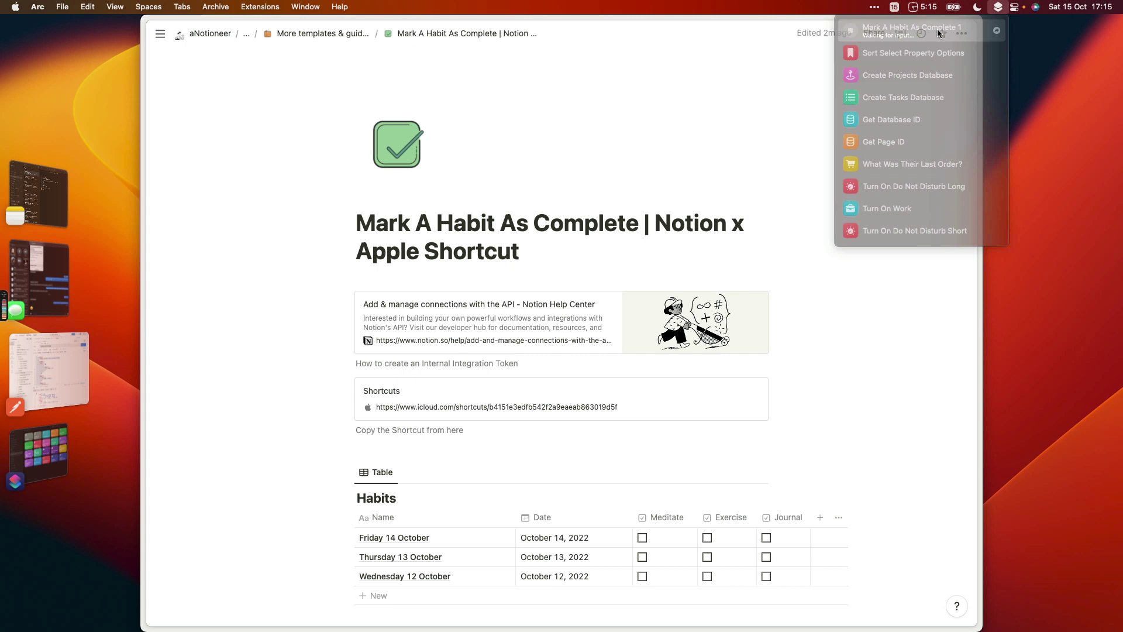
pyautogui.click(551, 194)
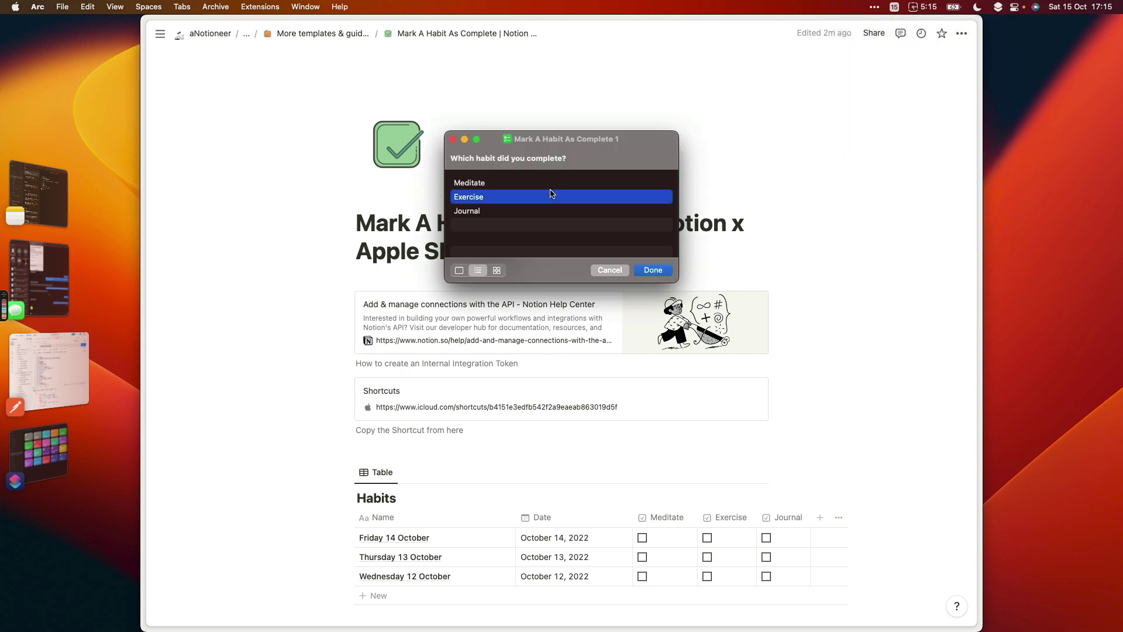
pyautogui.click(653, 271)
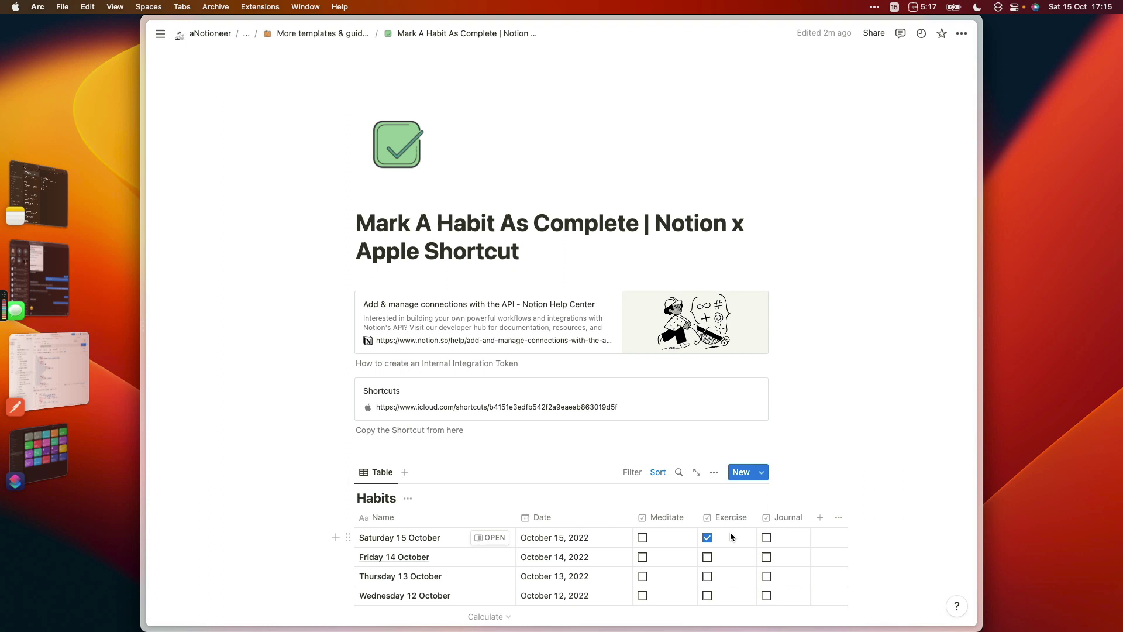
# Run Mark A Habit As Complete 1 again from the menu bar, marking Meditate as completed
pyautogui.click(998, 7)
pyautogui.click(938, 31)
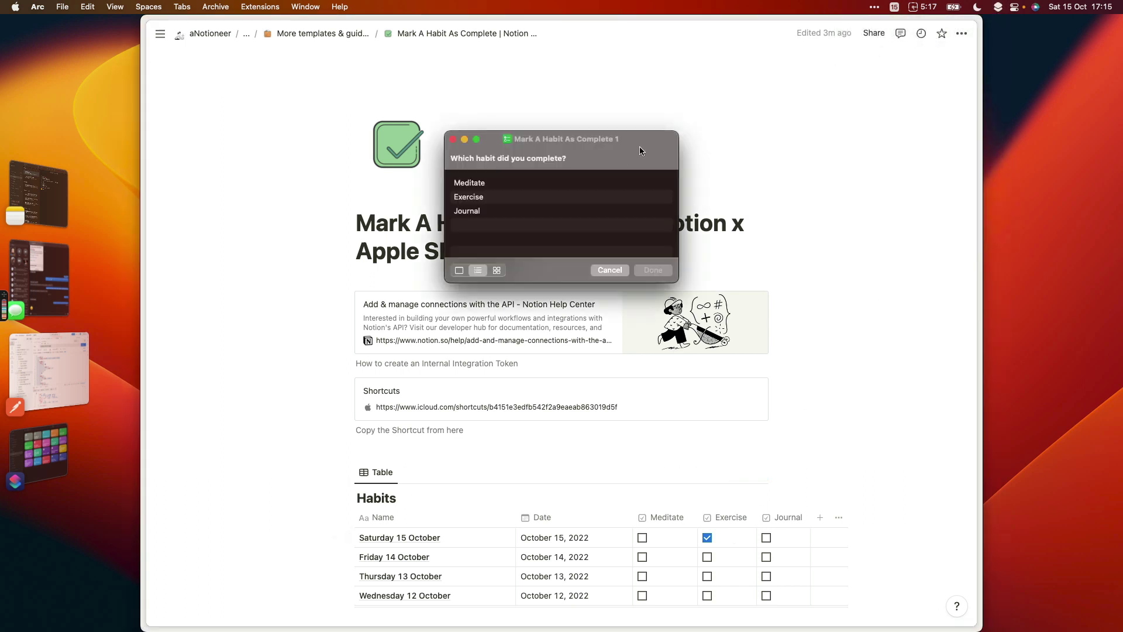
pyautogui.click(564, 182)
pyautogui.click(661, 269)
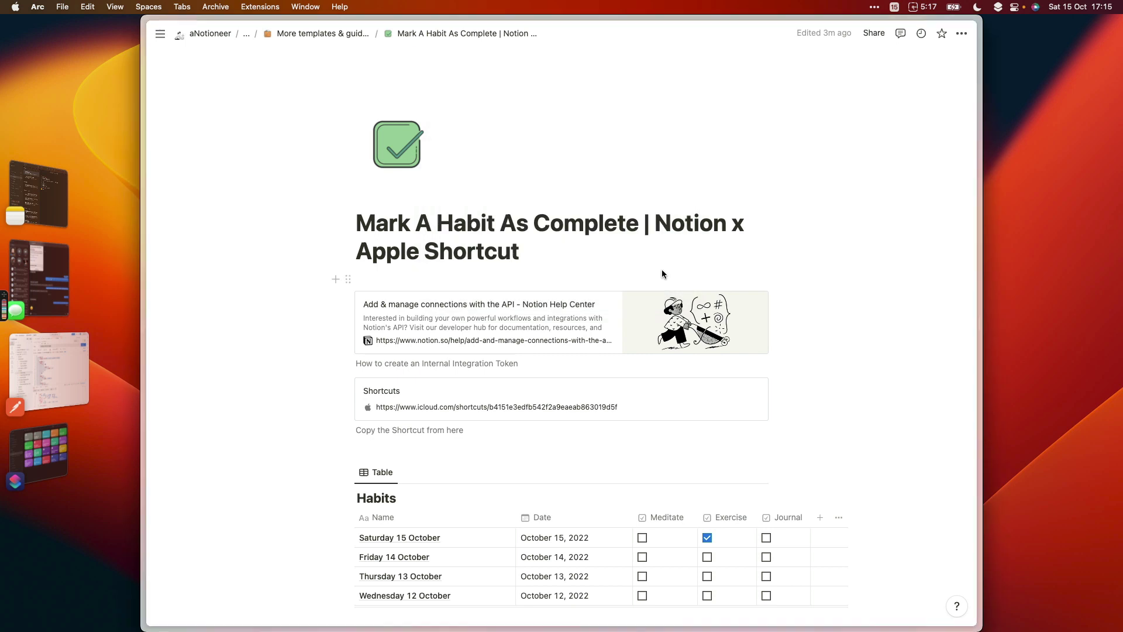